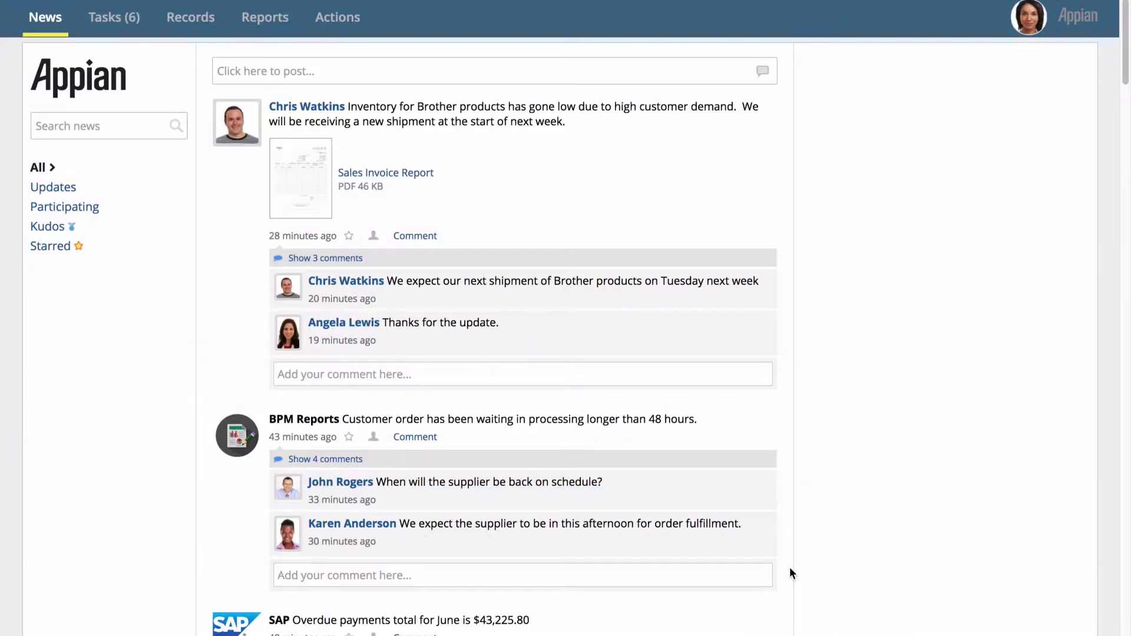
{"action": "scroll", "coordinate": [791, 573], "scroll_direction": "down", "scroll_amount": 1}
{"action": "scroll", "coordinate": [790, 572], "scroll_direction": "down", "scroll_amount": 1}
{"action": "scroll", "coordinate": [790, 572], "scroll_direction": "down", "scroll_amount": 1}
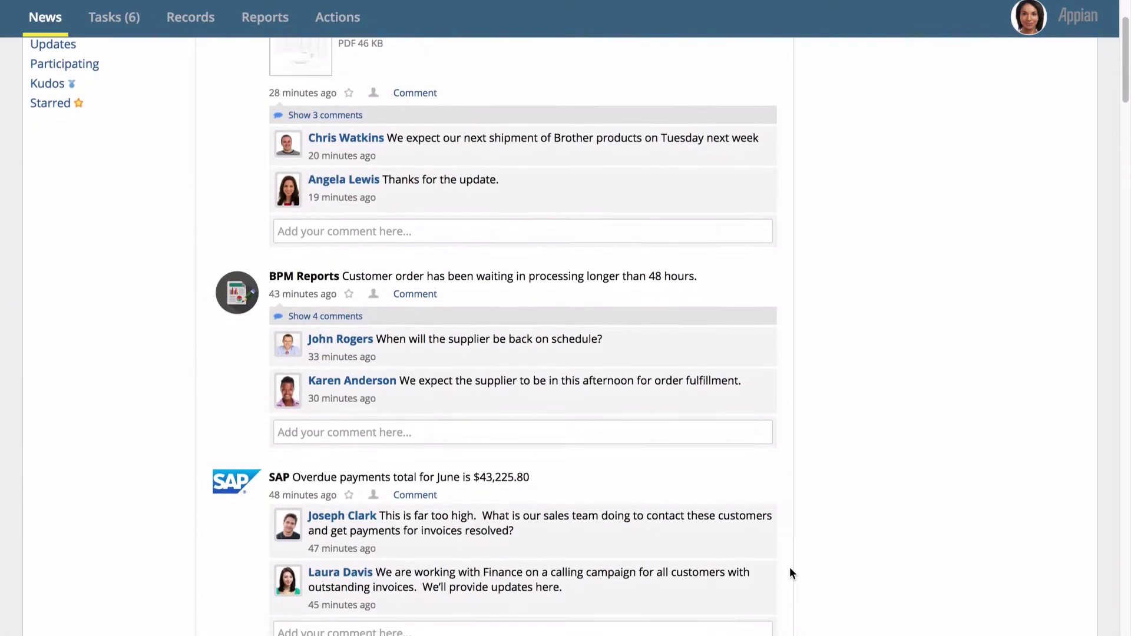
{"action": "scroll", "coordinate": [791, 569], "scroll_direction": "down", "scroll_amount": 1}
{"action": "scroll", "coordinate": [791, 569], "scroll_direction": "up", "scroll_amount": 1}
{"action": "scroll", "coordinate": [790, 569], "scroll_direction": "up", "scroll_amount": 1}
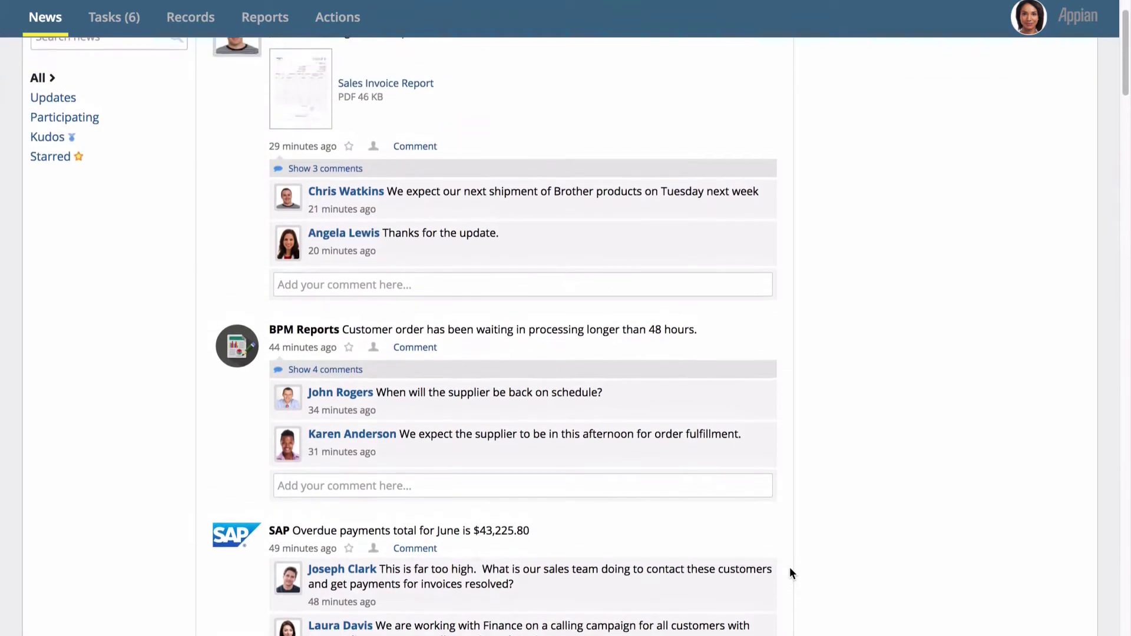
{"action": "scroll", "coordinate": [789, 574], "scroll_direction": "up", "scroll_amount": 1}
- Comment 'Should we set up a call?' on the BPM Reports delayed-order post
{"action": "left_click", "coordinate": [739, 515]}
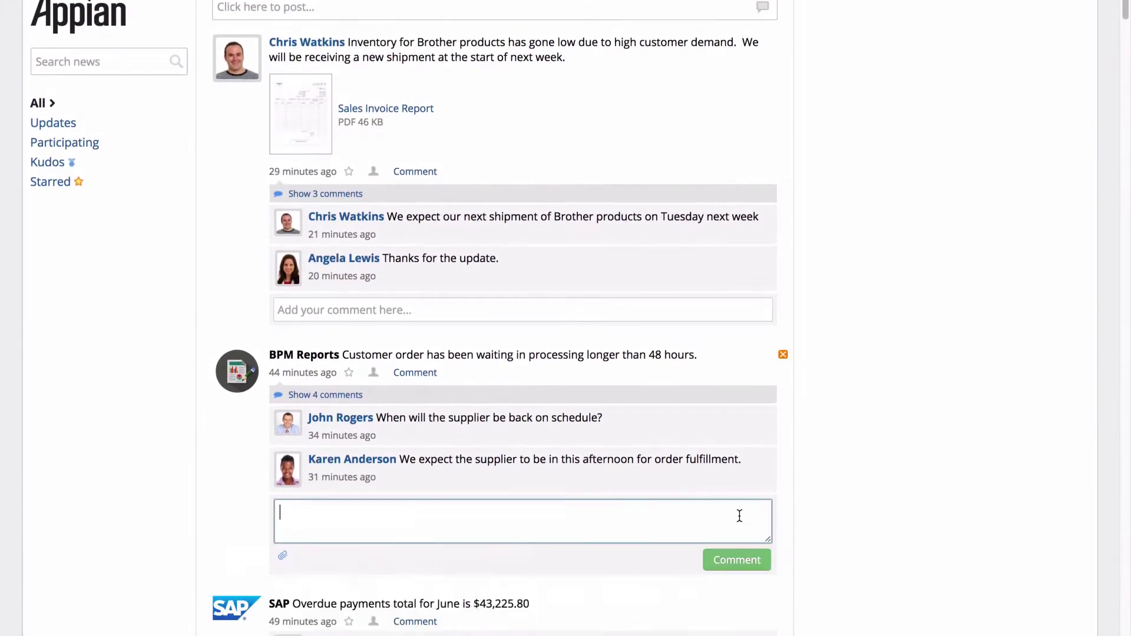
{"action": "type", "text": "Should we set up a call"}
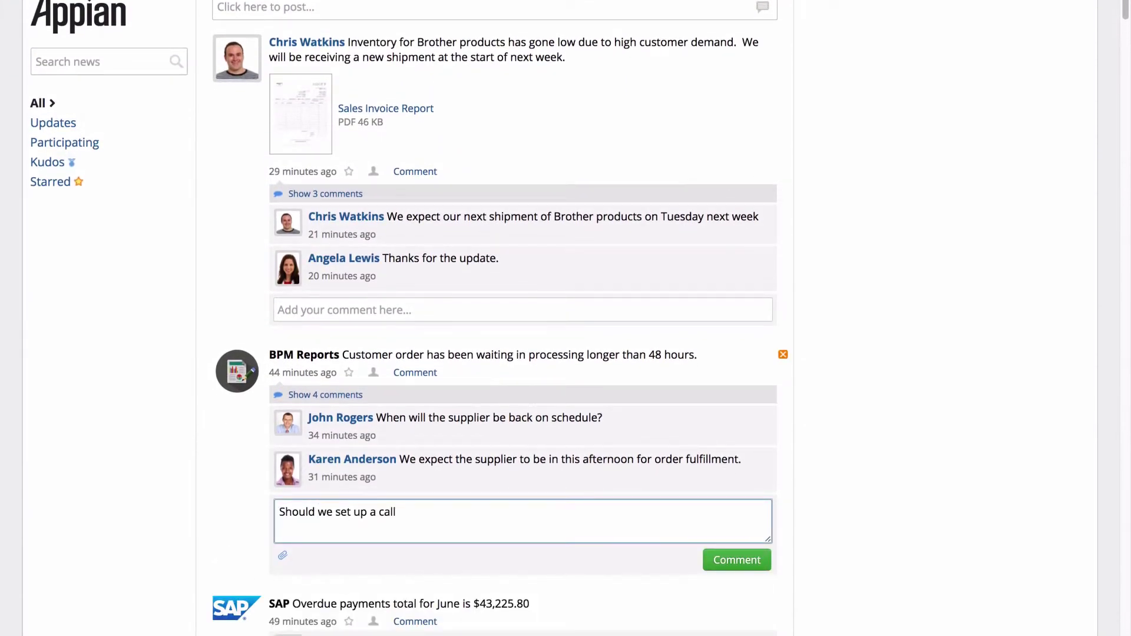
{"action": "left_click", "coordinate": [741, 561]}
{"action": "left_click", "coordinate": [218, 40]}
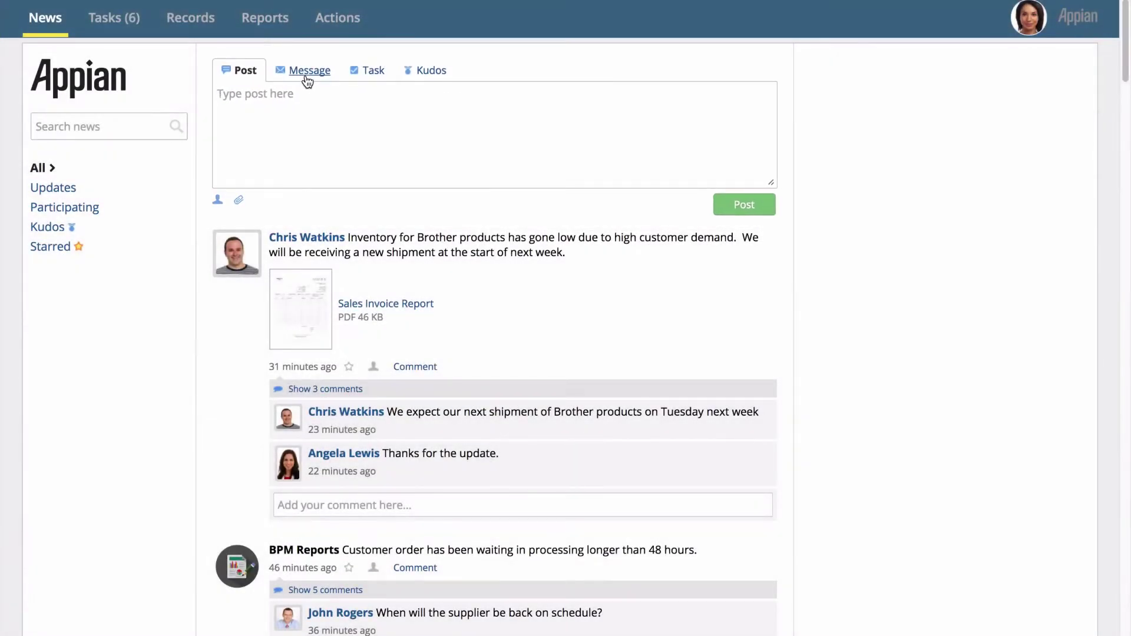
{"action": "left_click", "coordinate": [306, 78]}
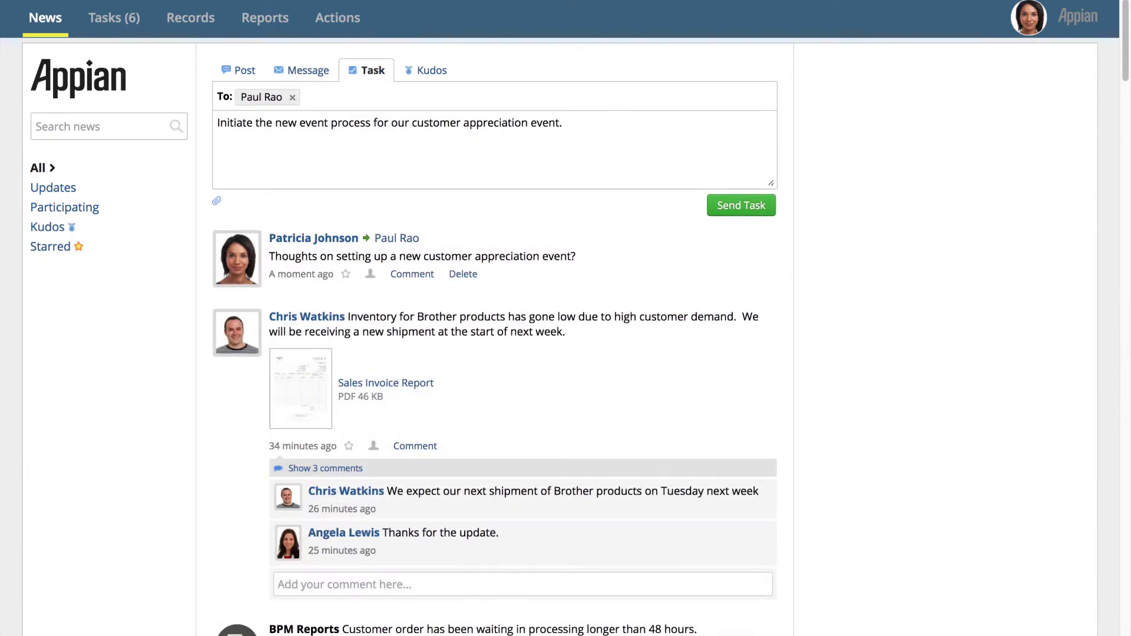
{"action": "type", "text": "get the customer"}
{"action": "type", "text": "round!"}
{"action": "left_click", "coordinate": [751, 211]}
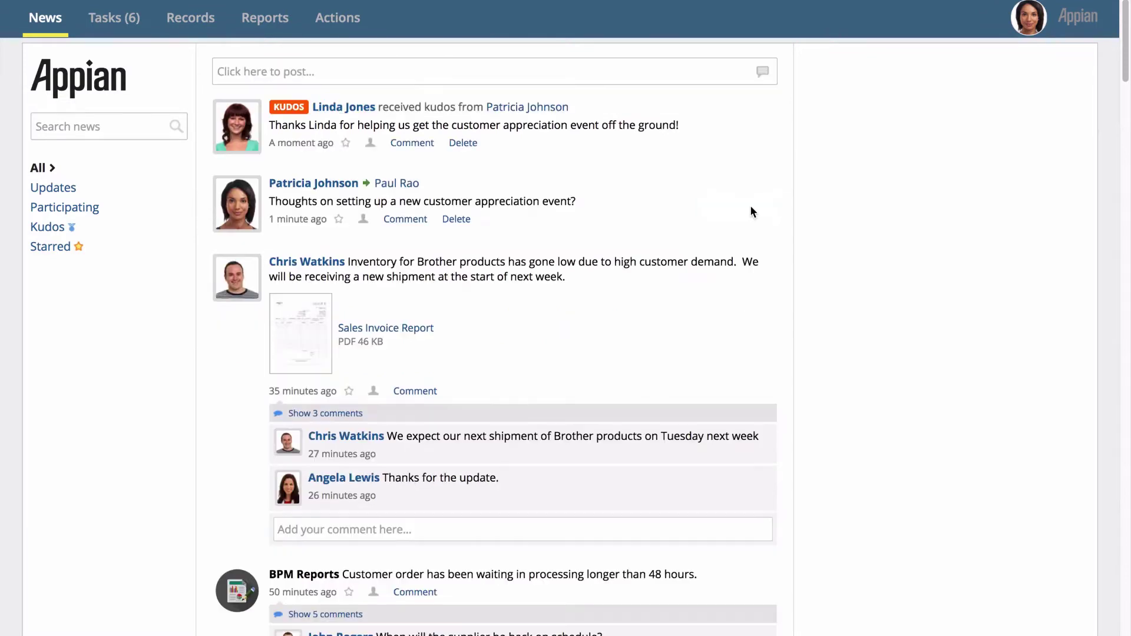
{"action": "left_click", "coordinate": [114, 17]}
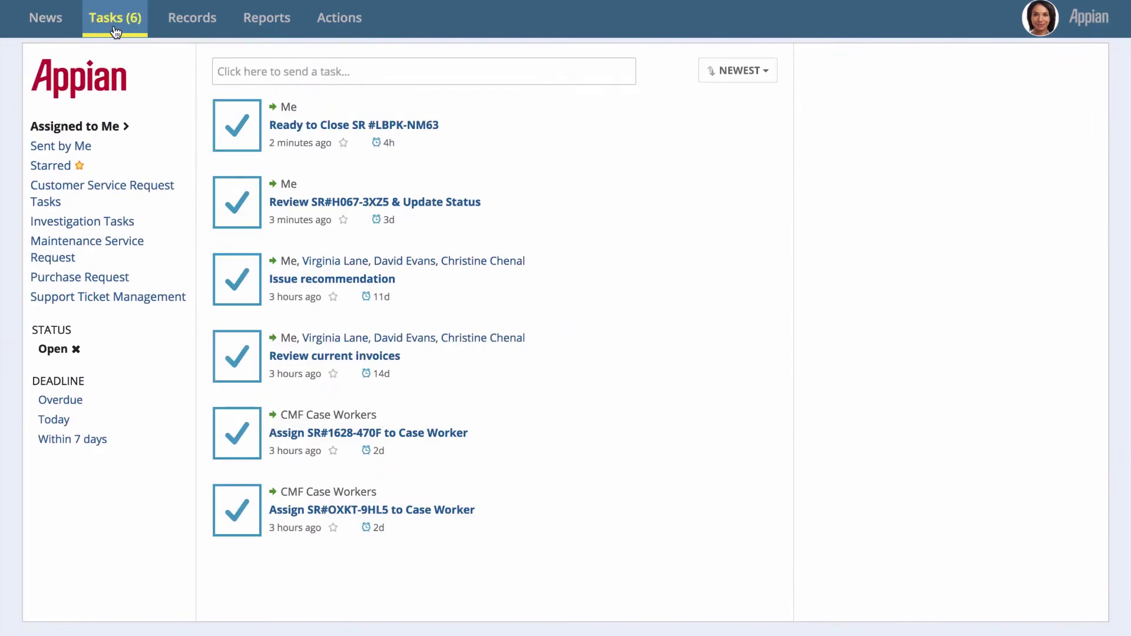
- View Customer Service Request Tasks and the LBPK-NM63 close-case task, then go to Records
{"action": "left_click", "coordinate": [139, 190]}
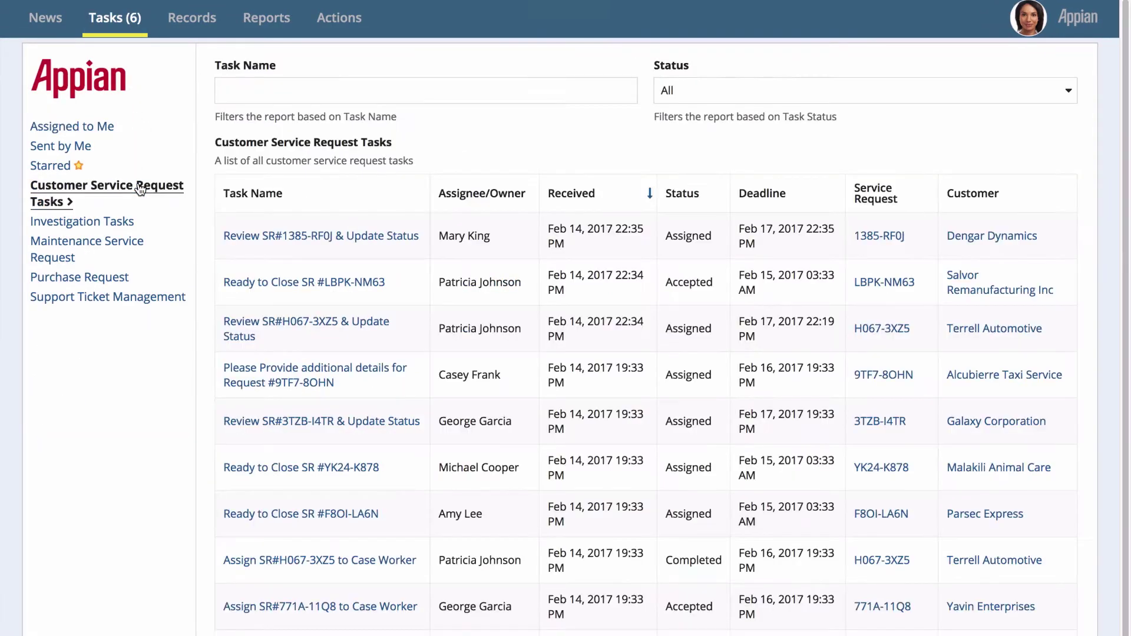
{"action": "left_click", "coordinate": [305, 283]}
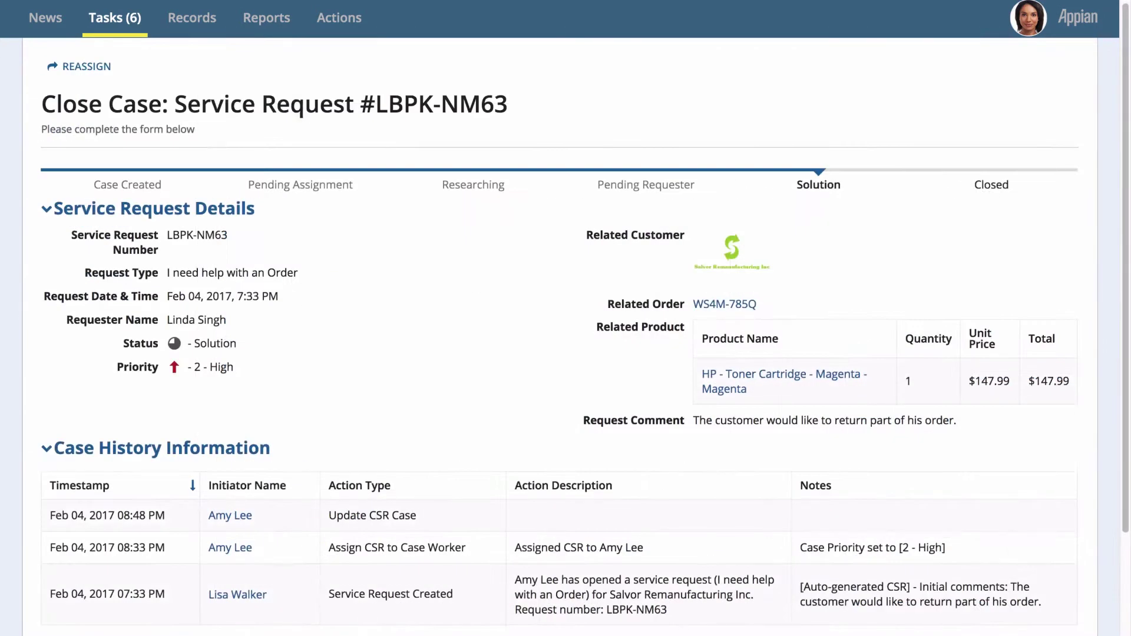
{"action": "left_click", "coordinate": [190, 18]}
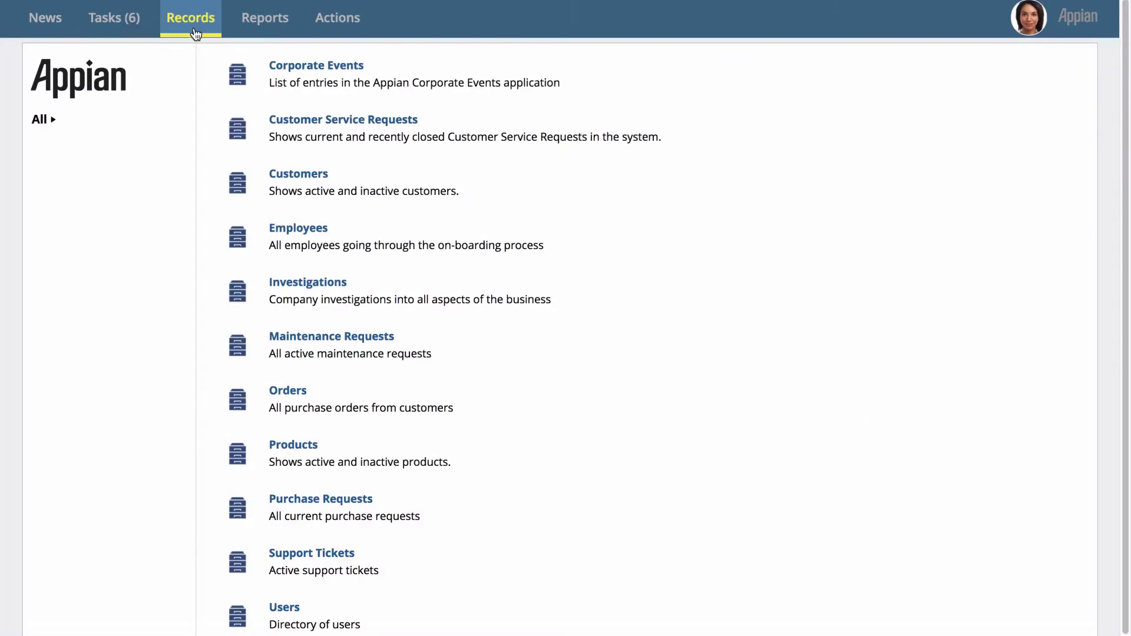
- Review the Altair Teas and Coffees customer record, its news and related actions
{"action": "left_click", "coordinate": [288, 177]}
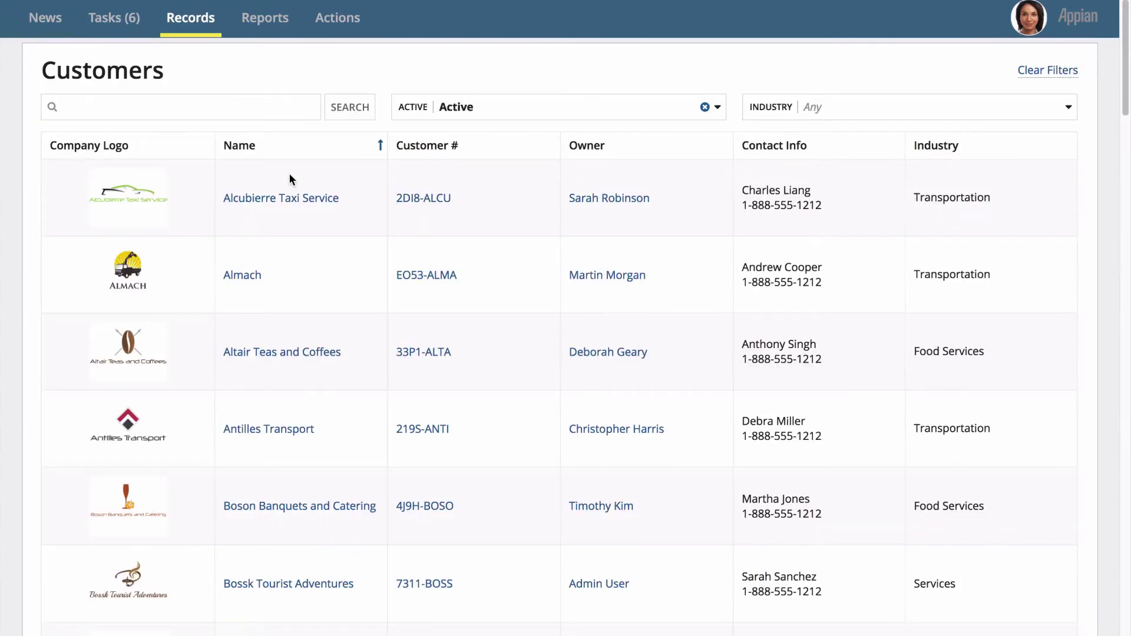
{"action": "left_click", "coordinate": [291, 353]}
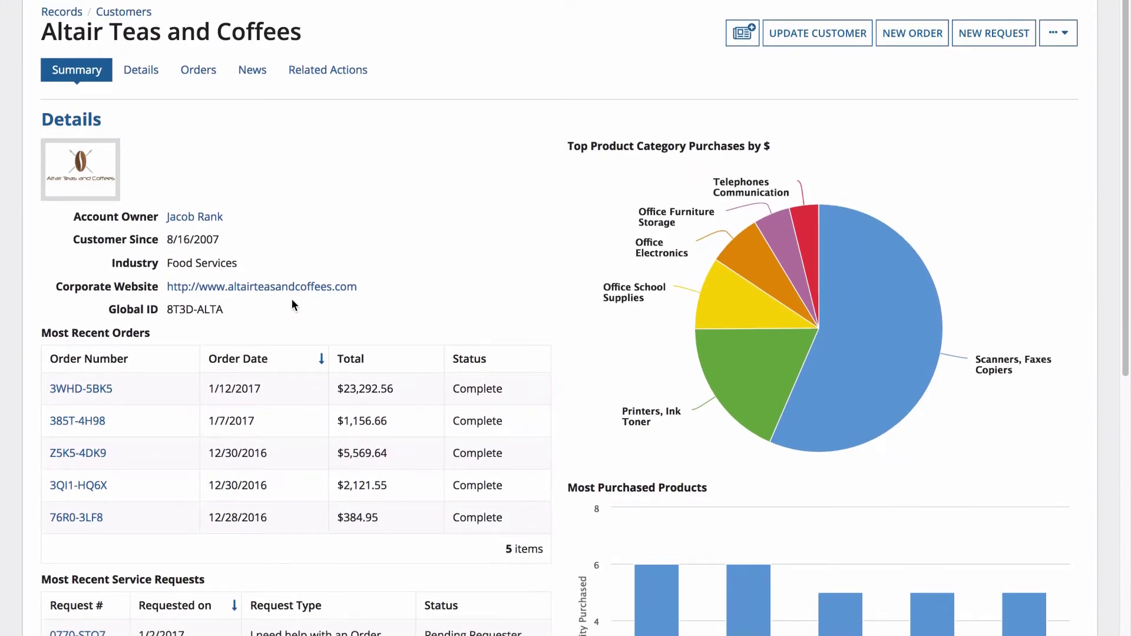
{"action": "left_click", "coordinate": [255, 71]}
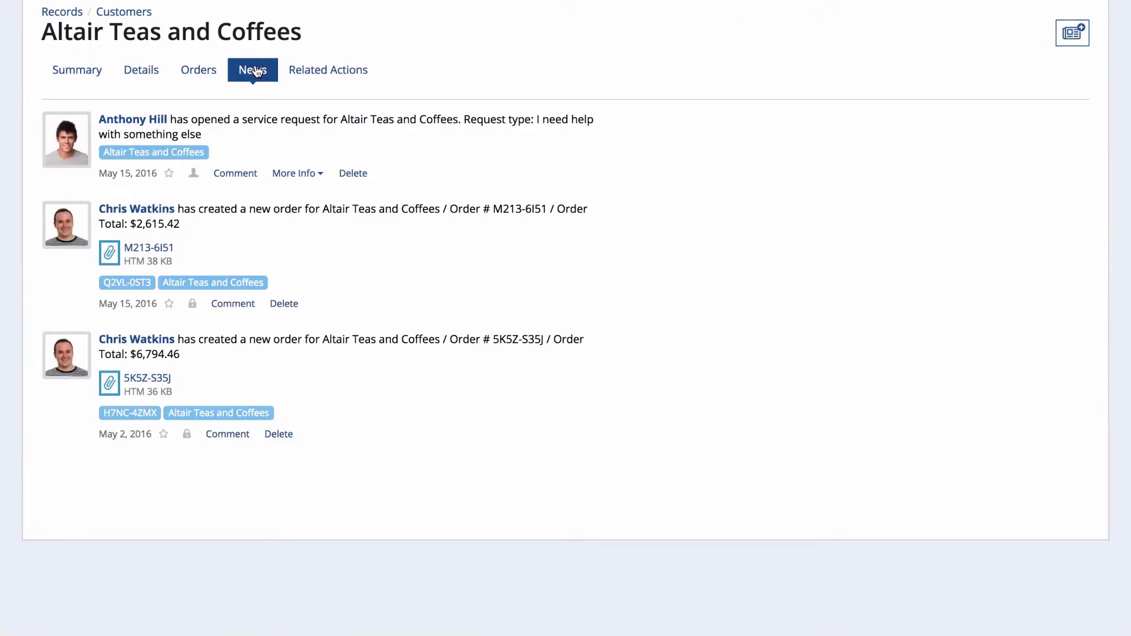
{"action": "left_click", "coordinate": [327, 74]}
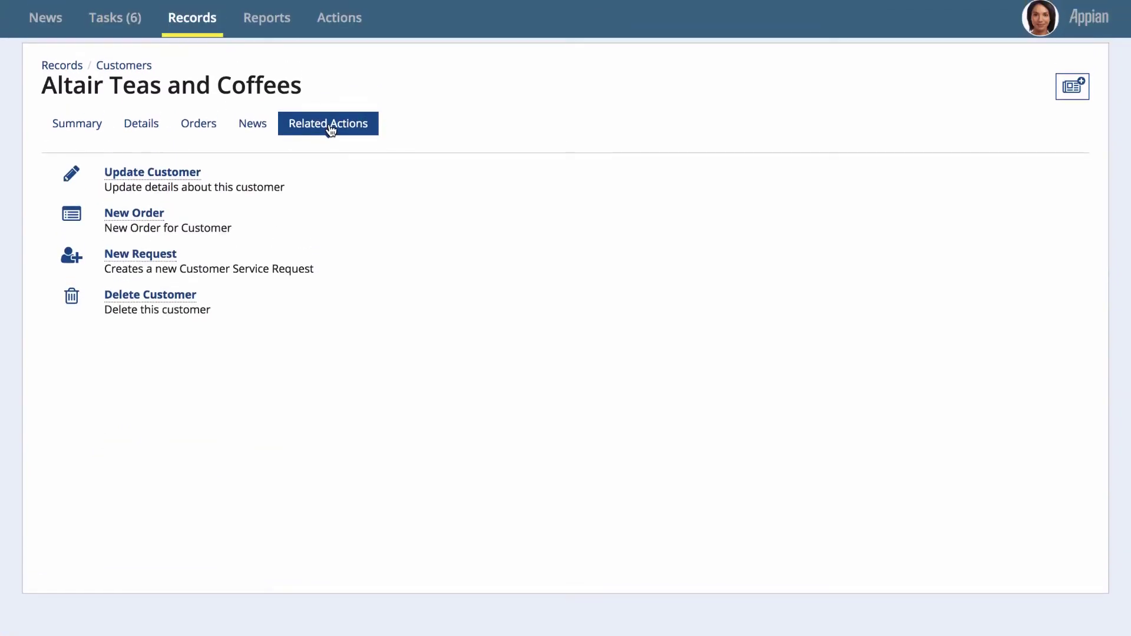
- View the Customer Service Requests Dashboard report and start a Create New Order action
{"action": "left_click", "coordinate": [276, 21]}
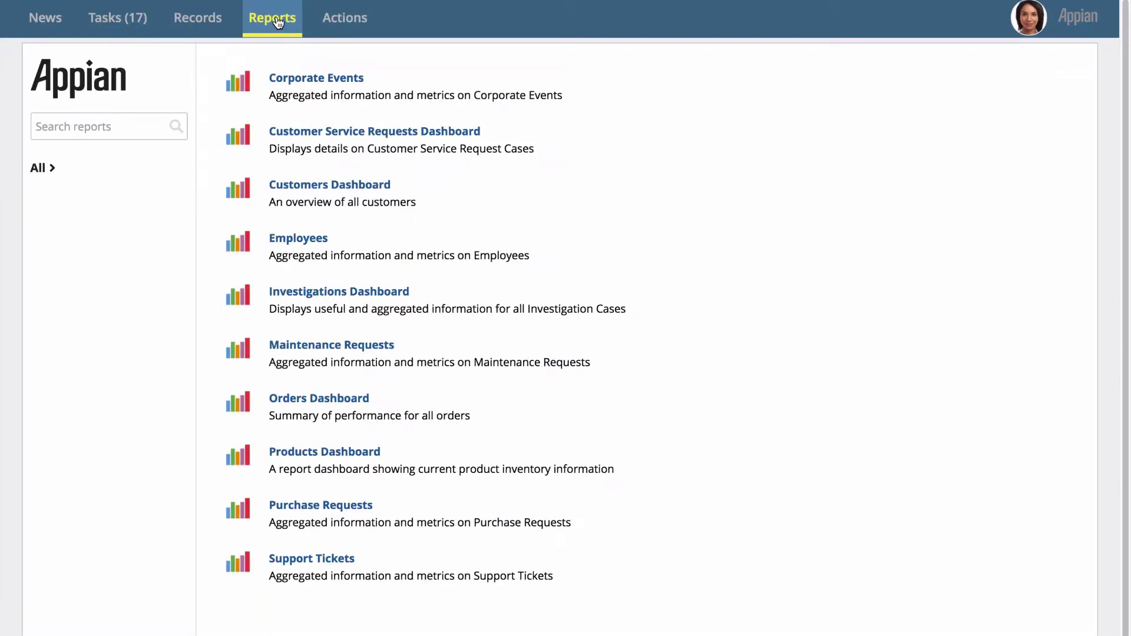
{"action": "left_click", "coordinate": [324, 132]}
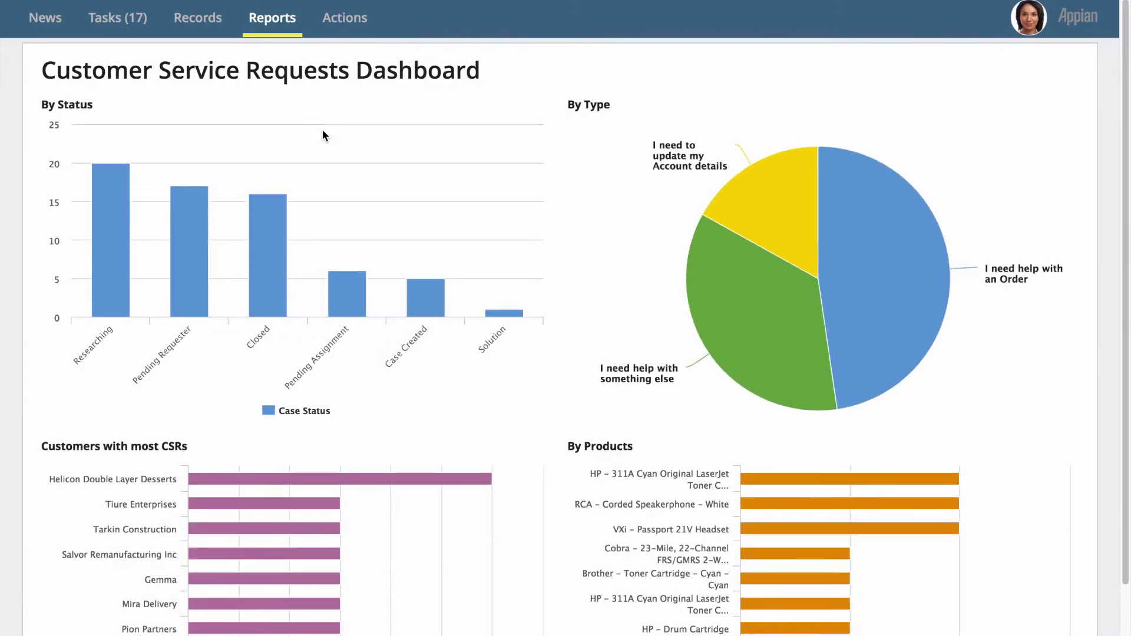
{"action": "left_click", "coordinate": [345, 27]}
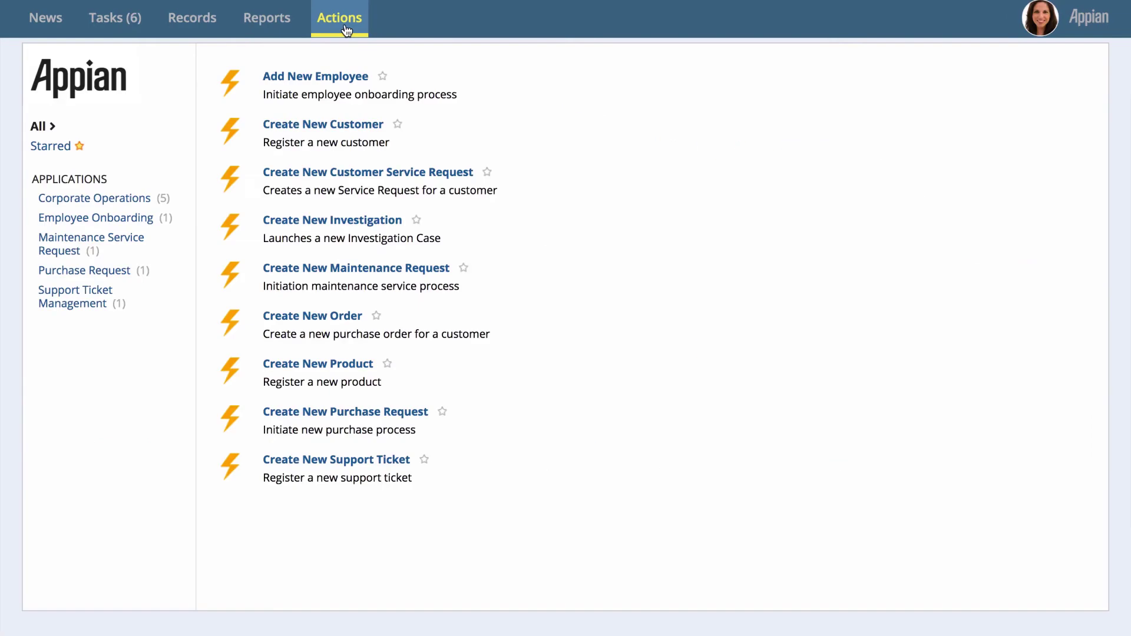
{"action": "left_click", "coordinate": [325, 317]}
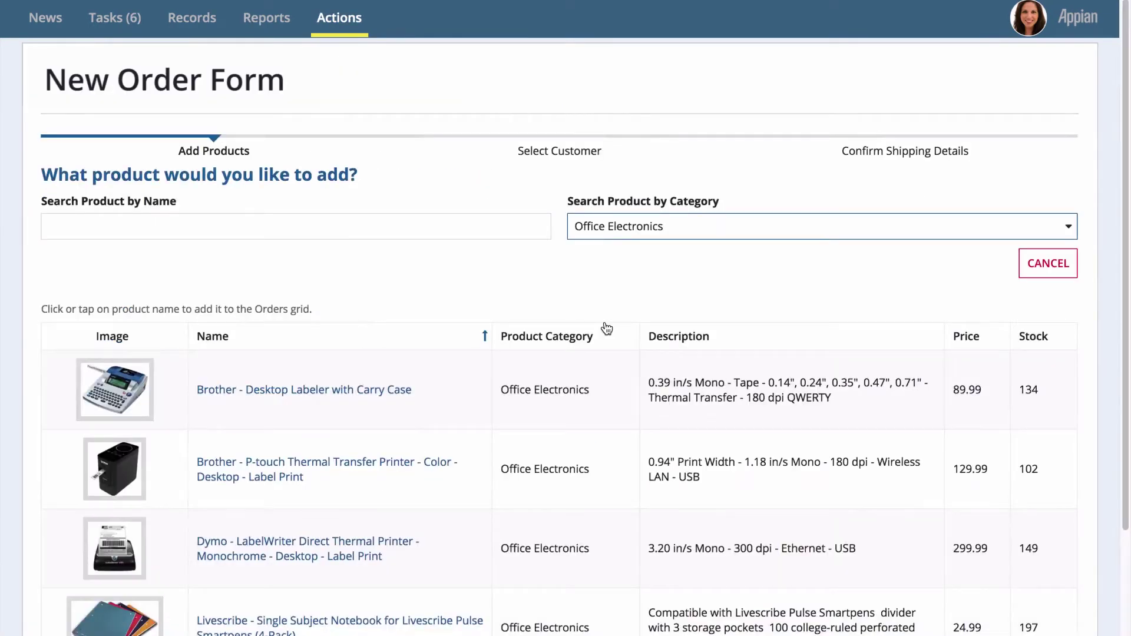
- Save a custom navigation bar colour #006400 in the Admin Console Branding settings
{"action": "left_click", "coordinate": [642, 134]}
{"action": "left_click_drag", "start_coordinate": [626, 156], "coordinate": [591, 157]}
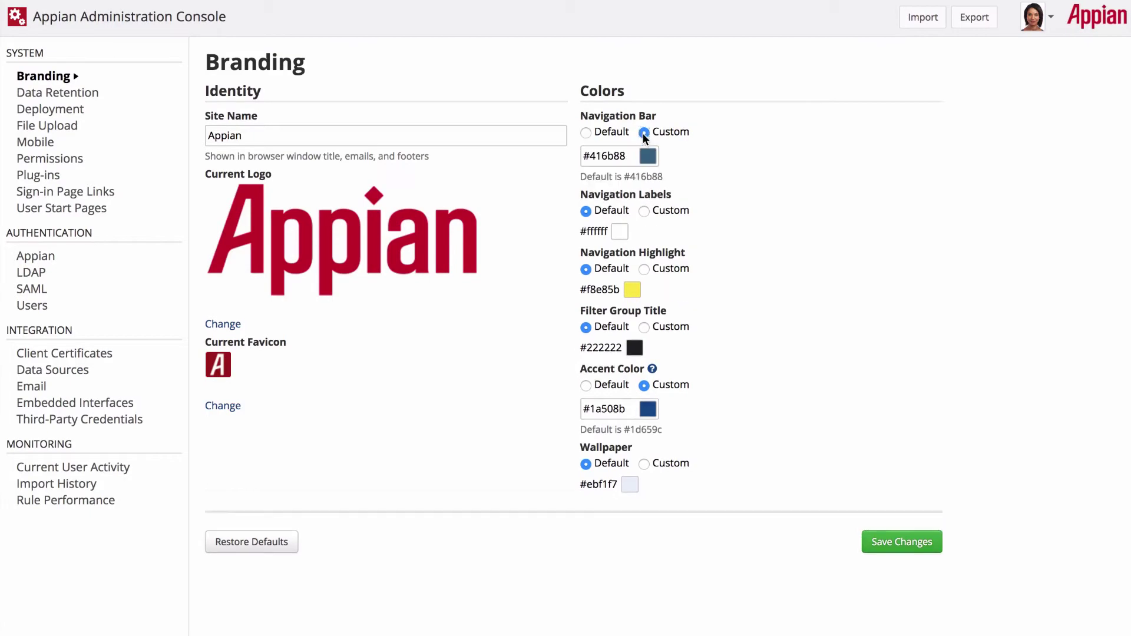
{"action": "type", "text": "006400"}
{"action": "left_click", "coordinate": [897, 542]}
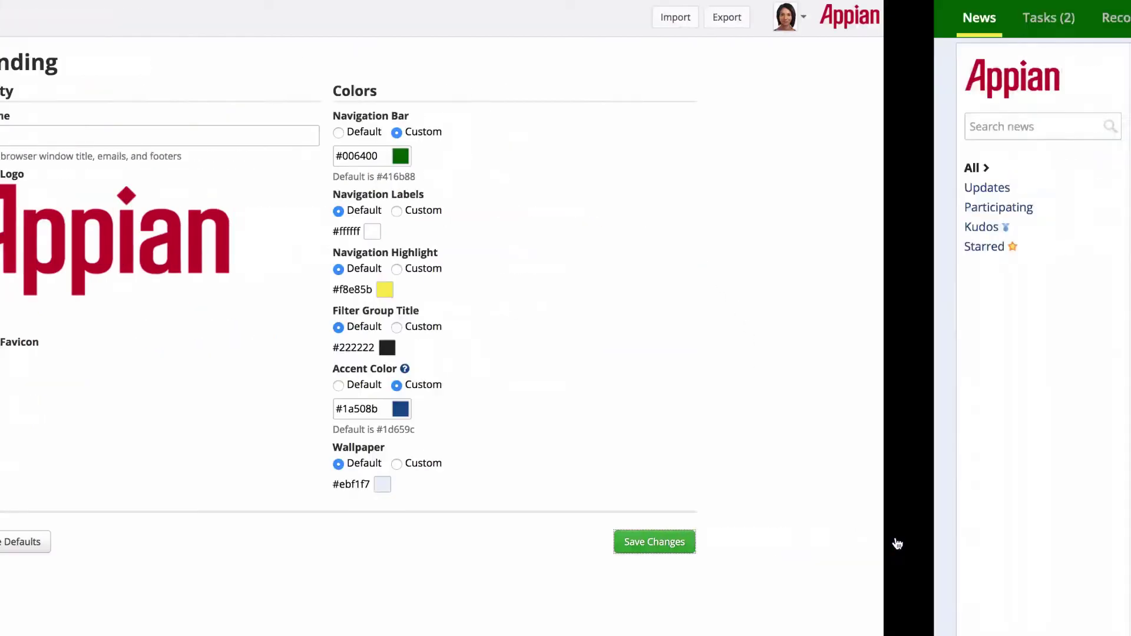